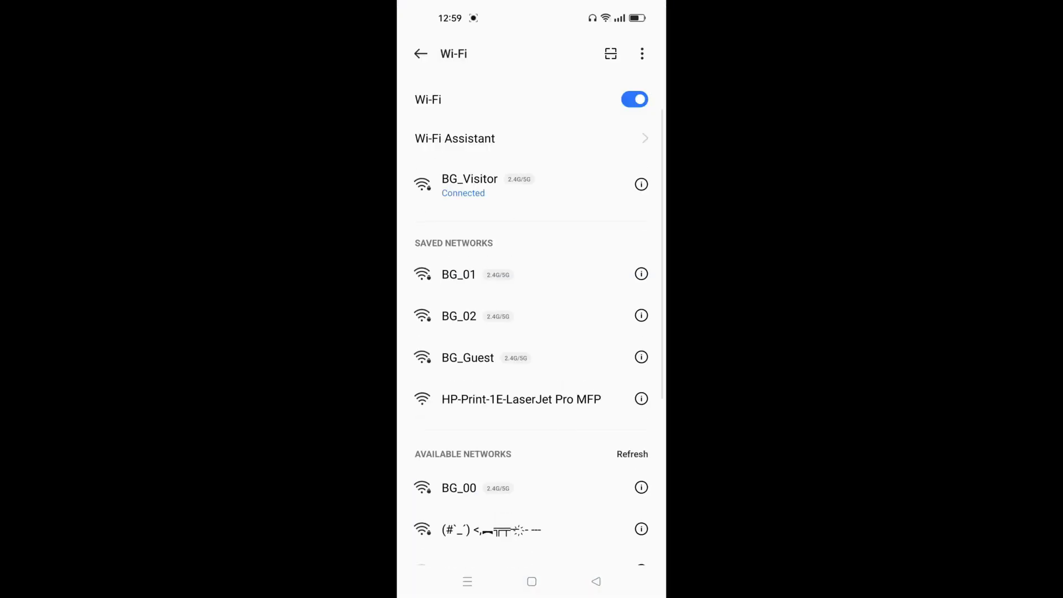
Connect the phone to HP-Print-1E-LaserJet Pro MFP Wi-Fi and view its connection details
{"action": "left_click", "coordinate": [521, 398]}
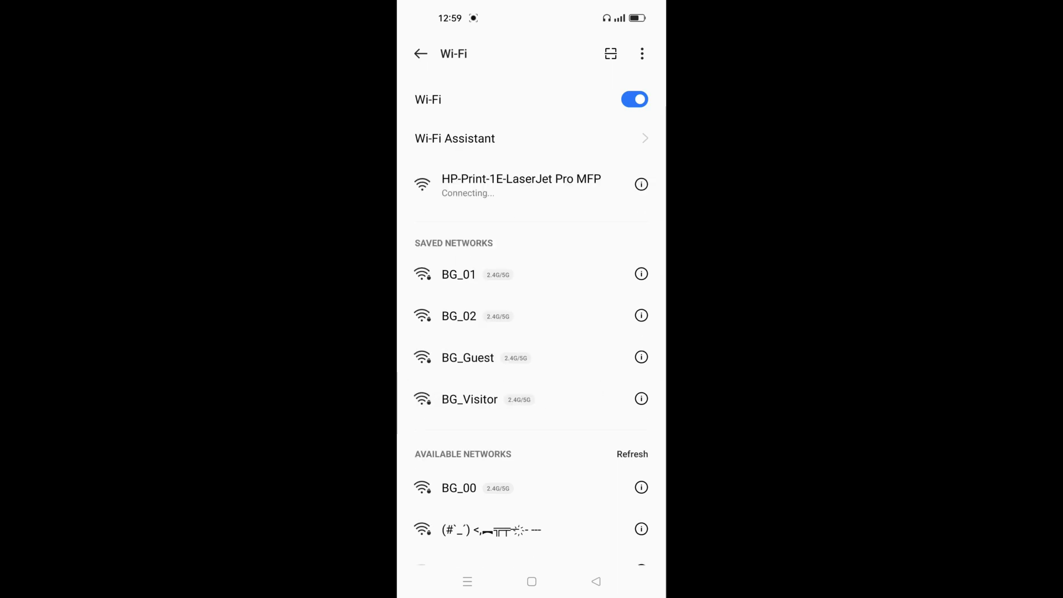
{"action": "left_click", "coordinate": [521, 183]}
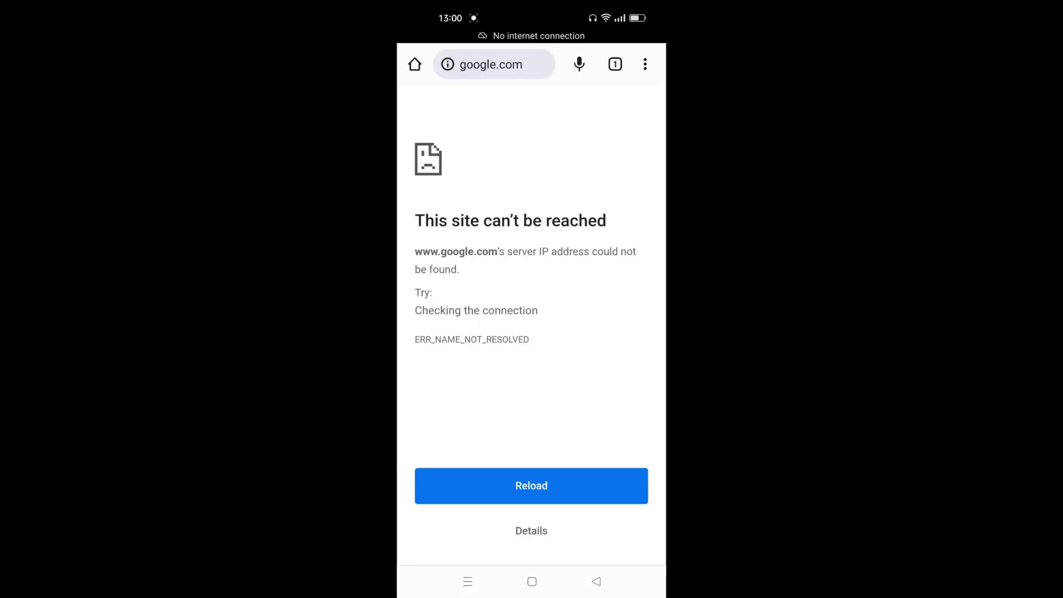
Load 192.168.223.1 in Chrome to reach the M26nw embedded web page
{"action": "left_click", "coordinate": [490, 63]}
{"action": "left_click", "coordinate": [416, 541]}
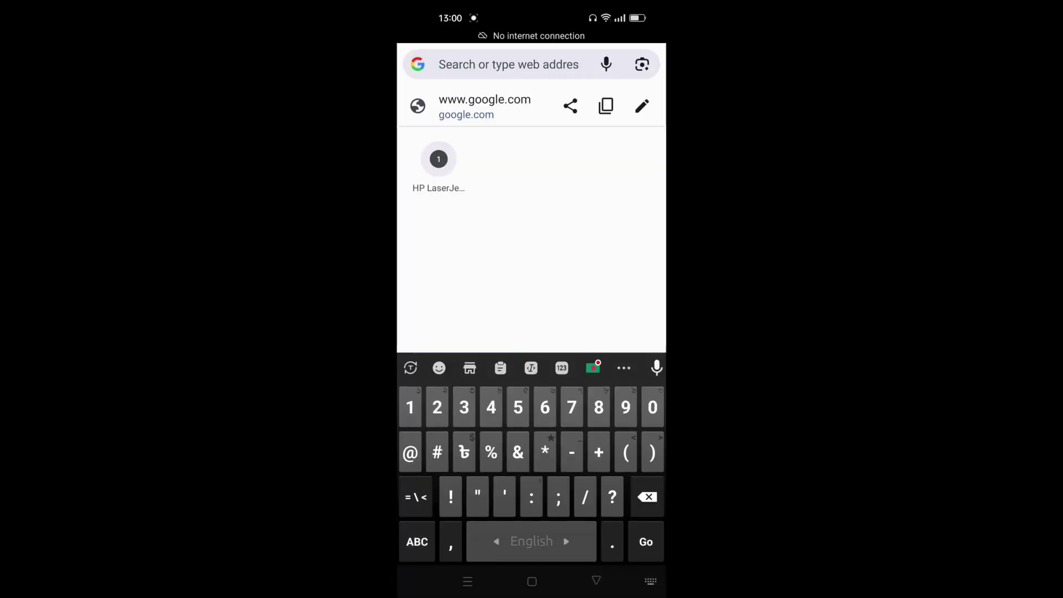
{"action": "type", "text": "192.1"}
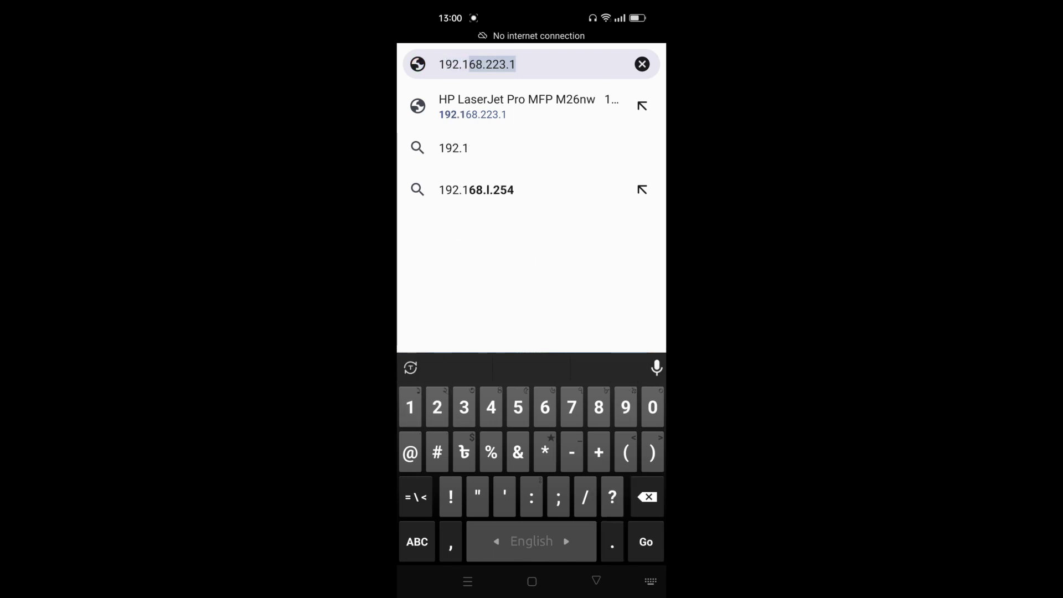
{"action": "type", "text": "68.223.1"}
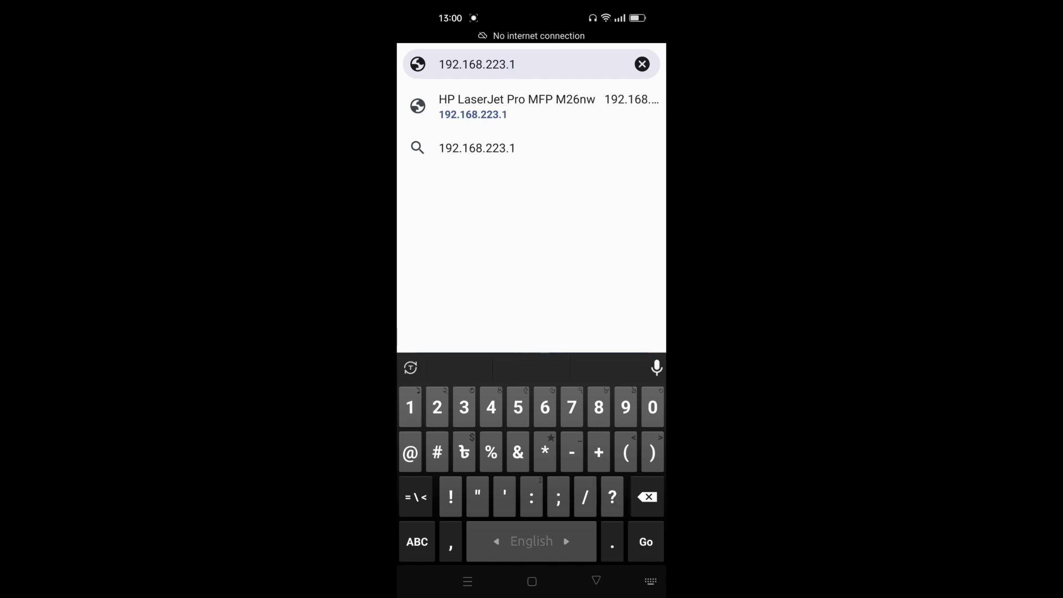
{"action": "key", "text": "Return"}
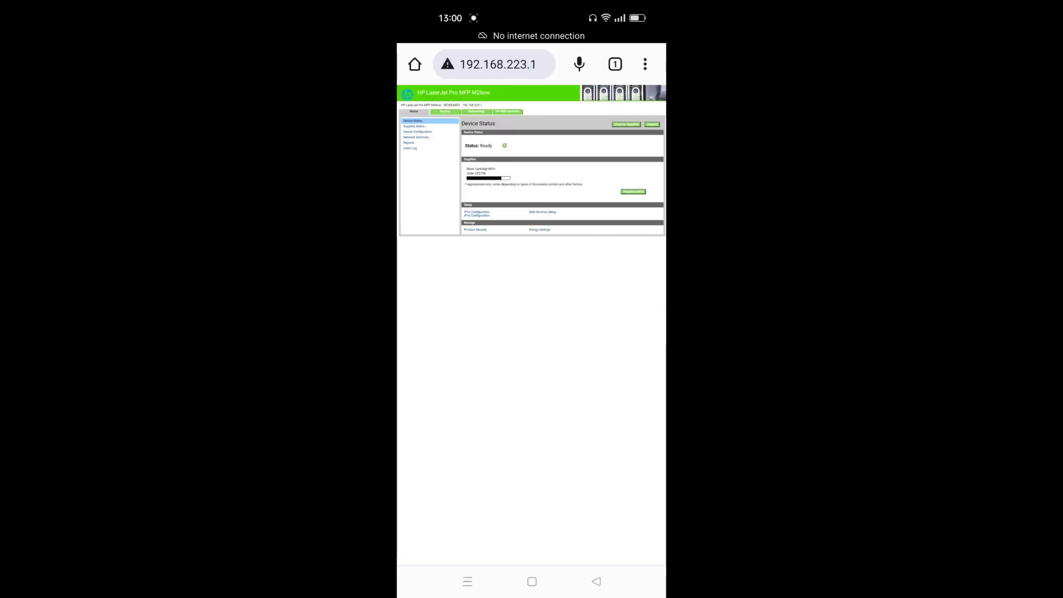
{"action": "scroll", "coordinate": [532, 208], "scroll_direction": "up", "scroll_amount": 5}
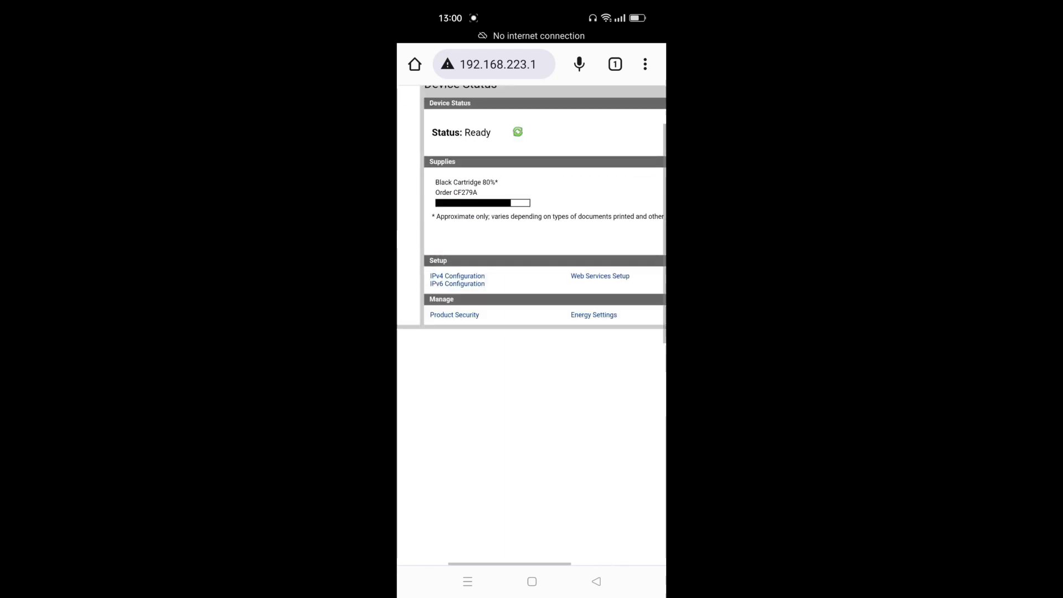
{"action": "scroll", "coordinate": [531, 208], "scroll_direction": "up", "scroll_amount": 3}
{"action": "scroll", "coordinate": [531, 208], "scroll_direction": "up", "scroll_amount": 3}
{"action": "scroll", "coordinate": [532, 324], "scroll_direction": "up", "scroll_amount": 3}
{"action": "scroll", "coordinate": [532, 324], "scroll_direction": "left", "scroll_amount": 5}
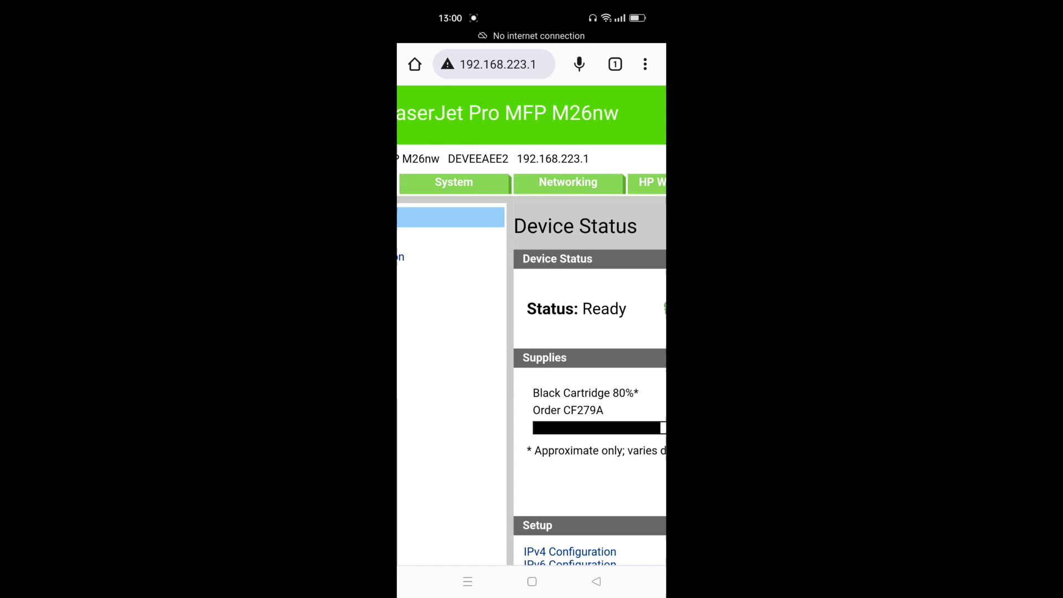
Go to Networking, then the Wireless Configuration page listing nearby networks
{"action": "left_click", "coordinate": [568, 181]}
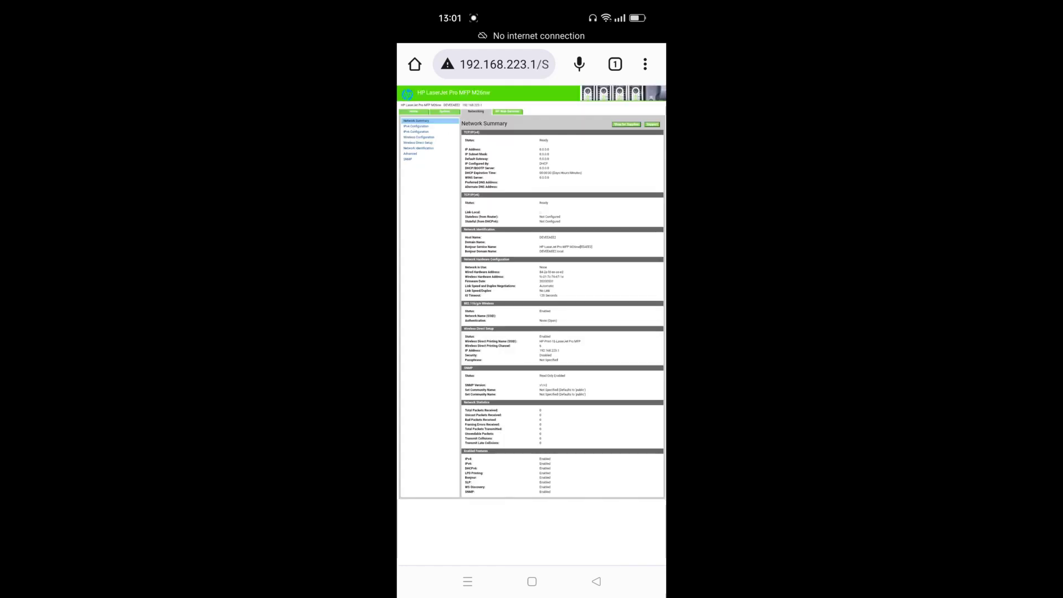
{"action": "scroll", "coordinate": [531, 324], "scroll_direction": "up", "scroll_amount": 5}
{"action": "scroll", "coordinate": [532, 324], "scroll_direction": "up", "scroll_amount": 5}
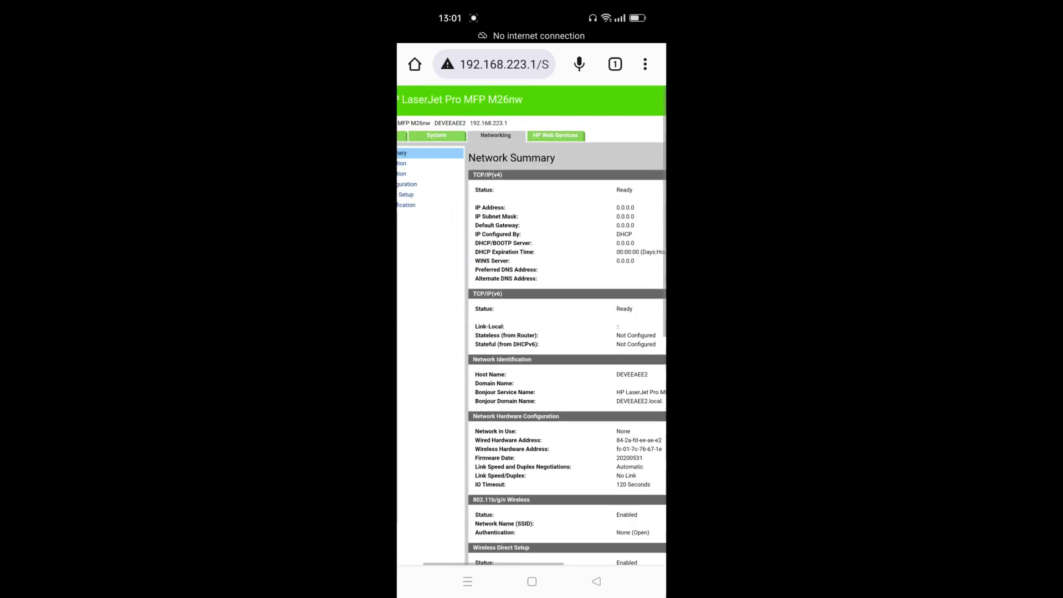
{"action": "scroll", "coordinate": [531, 323], "scroll_direction": "up", "scroll_amount": 3}
{"action": "scroll", "coordinate": [531, 324], "scroll_direction": "up", "scroll_amount": 5}
{"action": "scroll", "coordinate": [532, 325], "scroll_direction": "left", "scroll_amount": 3}
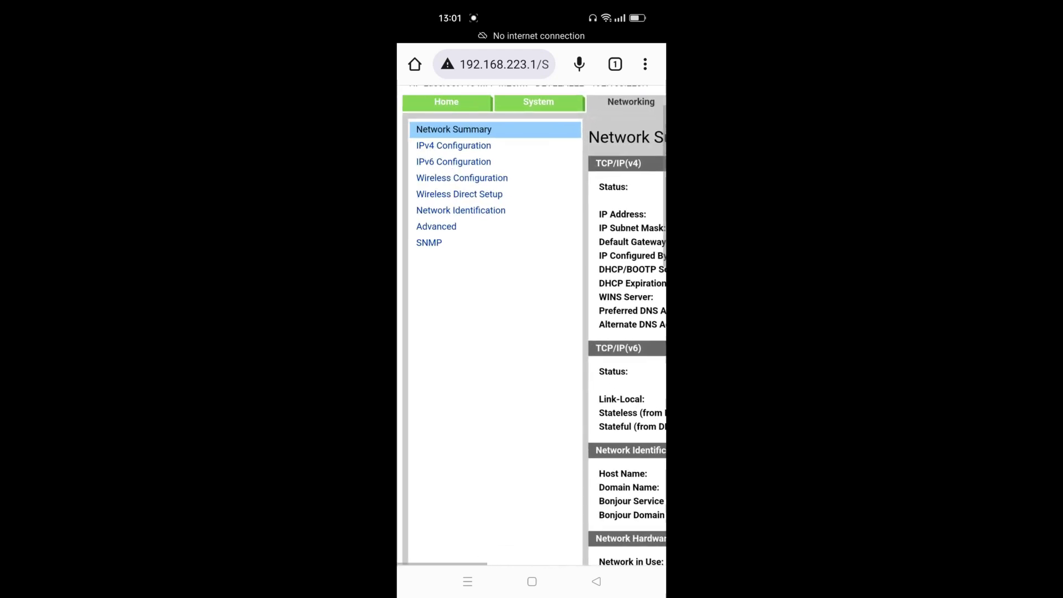
{"action": "left_click", "coordinate": [461, 178]}
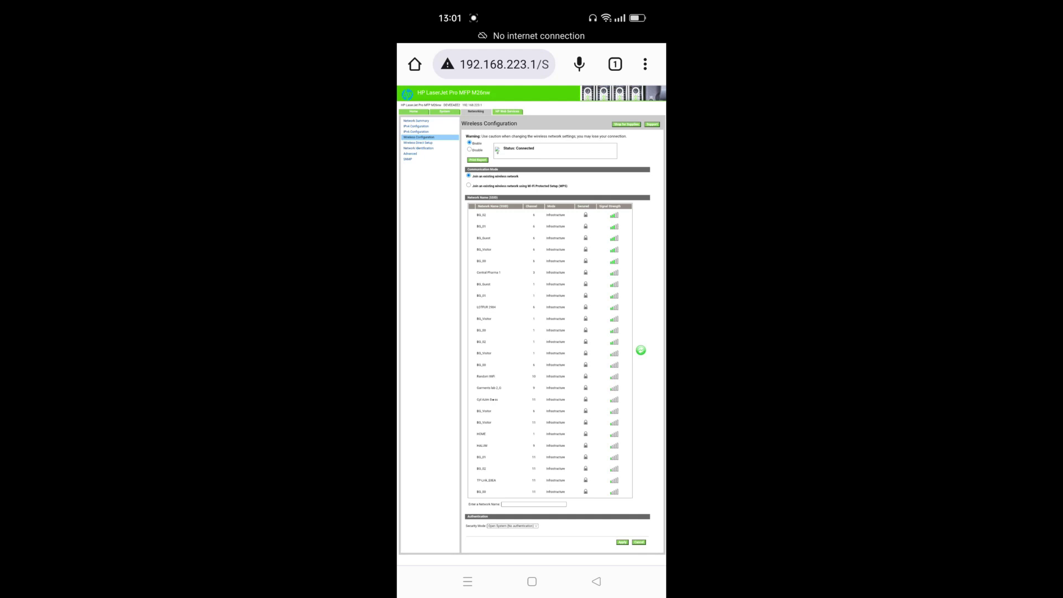
{"action": "scroll", "coordinate": [532, 324], "scroll_direction": "up", "scroll_amount": 5}
{"action": "scroll", "coordinate": [532, 324], "scroll_direction": "left", "scroll_amount": 3}
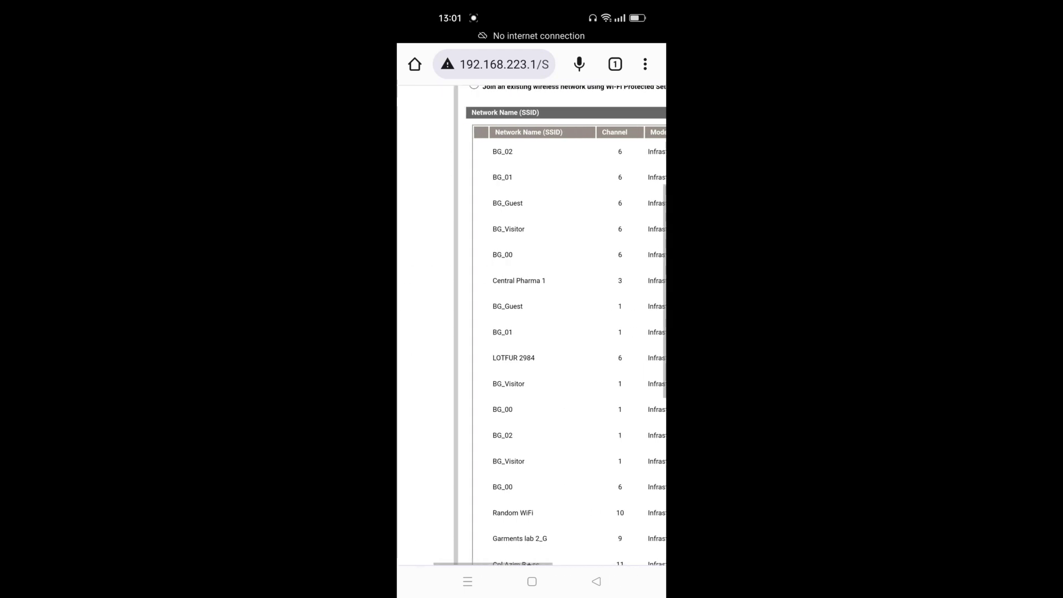
{"action": "scroll", "coordinate": [532, 324], "scroll_direction": "up", "scroll_amount": 3}
{"action": "scroll", "coordinate": [531, 324], "scroll_direction": "right", "scroll_amount": 2}
{"action": "scroll", "coordinate": [531, 324], "scroll_direction": "down", "scroll_amount": 3}
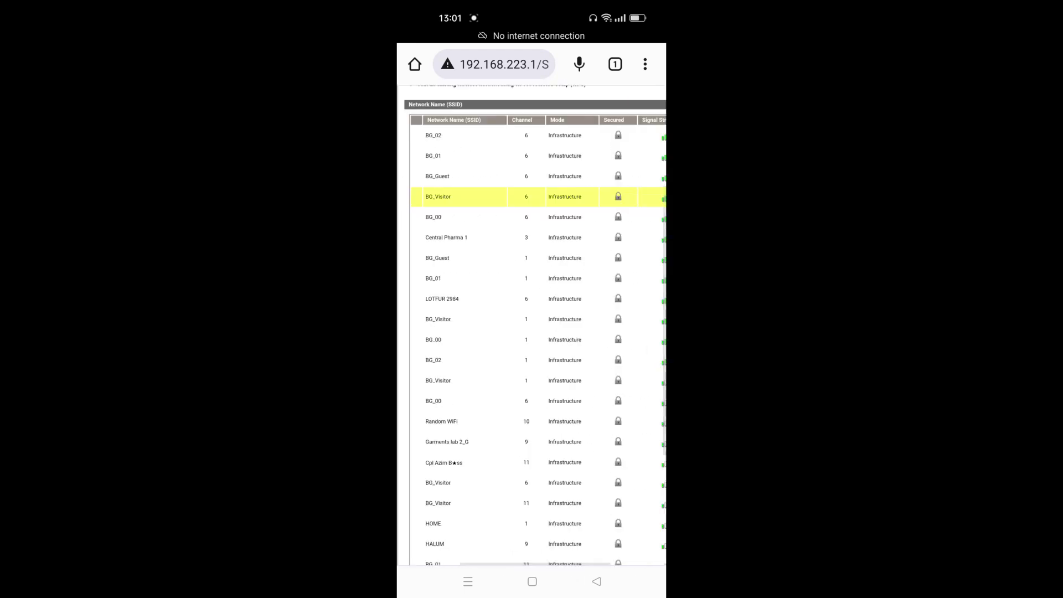
{"action": "scroll", "coordinate": [531, 323], "scroll_direction": "down", "scroll_amount": 5}
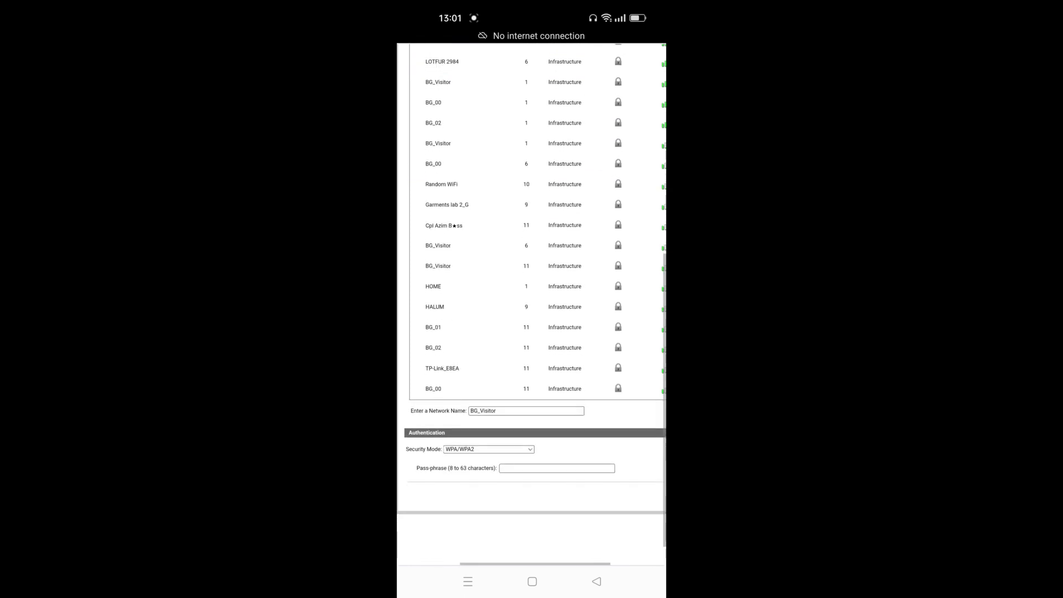
{"action": "scroll", "coordinate": [532, 324], "scroll_direction": "up", "scroll_amount": 3}
{"action": "scroll", "coordinate": [532, 324], "scroll_direction": "down", "scroll_amount": 2}
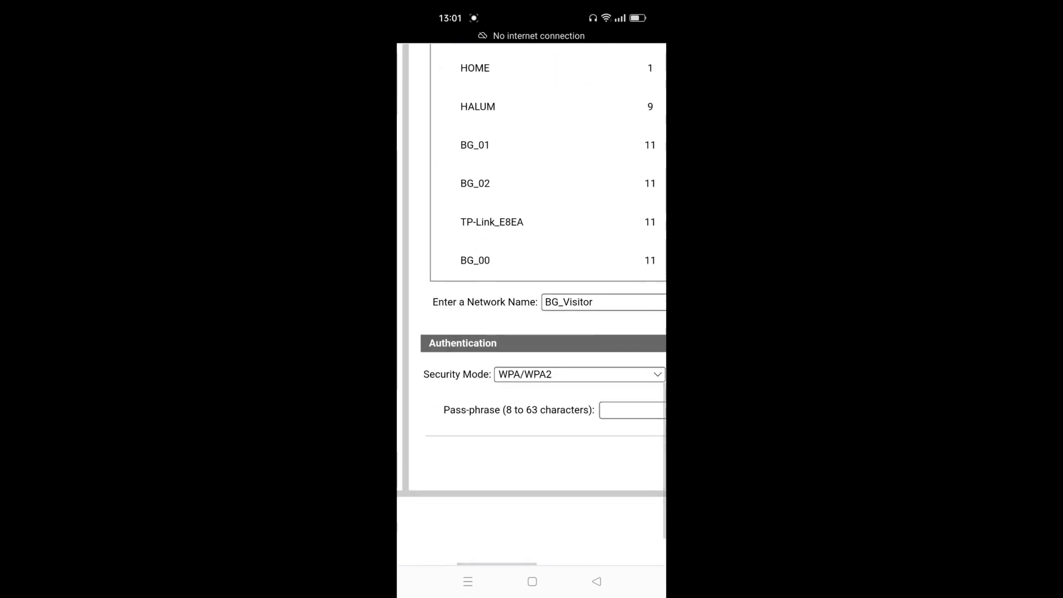
{"action": "scroll", "coordinate": [532, 324], "scroll_direction": "up", "scroll_amount": 3}
{"action": "scroll", "coordinate": [532, 276], "scroll_direction": "right", "scroll_amount": 1}
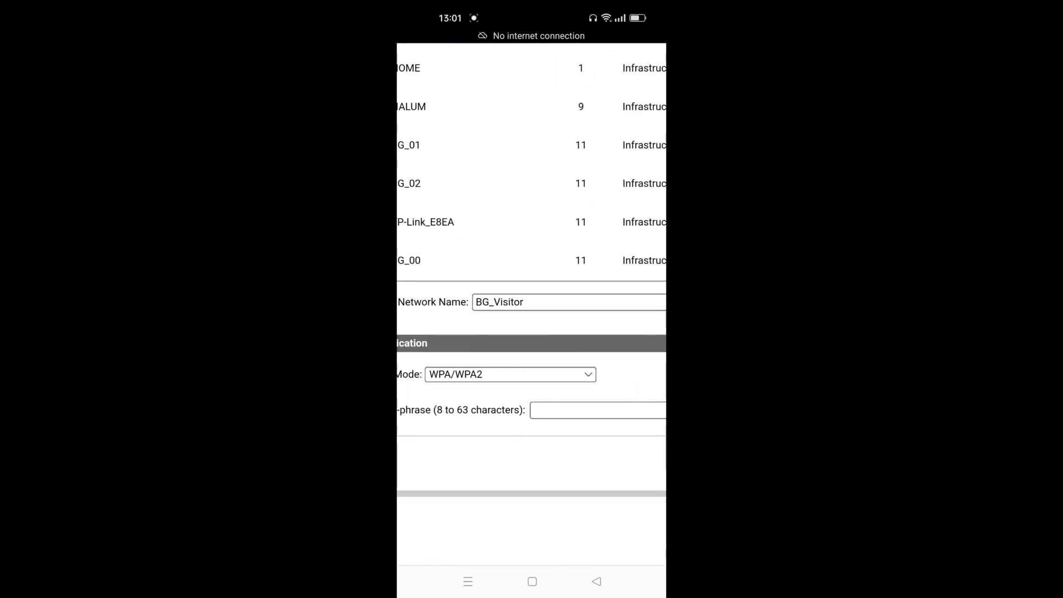
Enter the BG_Visitor WPA/WPA2 pass-phrase, with mixed-case letters, numbers and symbols
{"action": "left_click", "coordinate": [598, 409]}
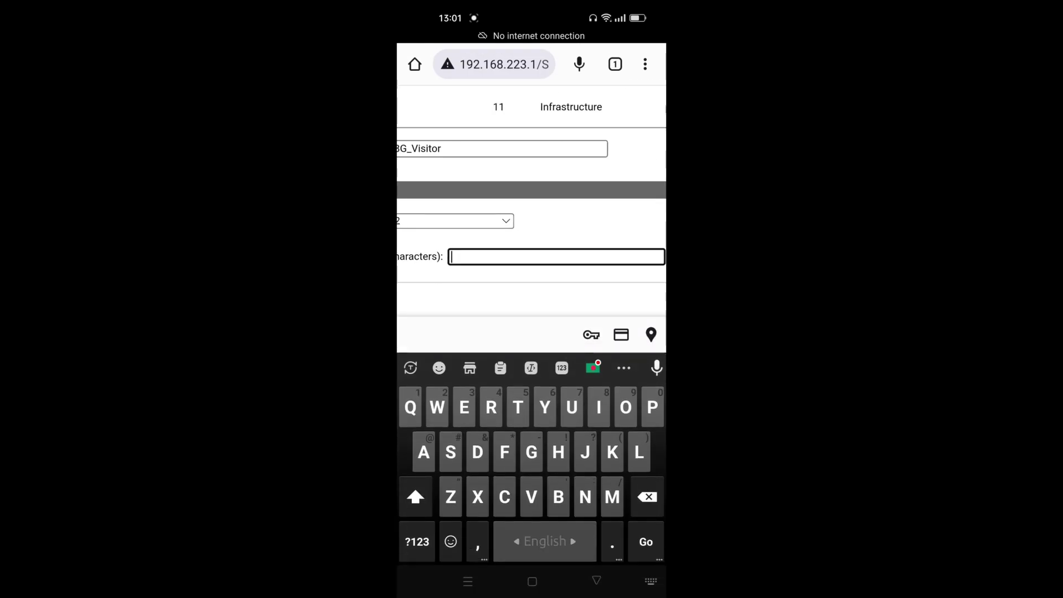
{"action": "left_click", "coordinate": [415, 496]}
{"action": "type", "text": "Vis"}
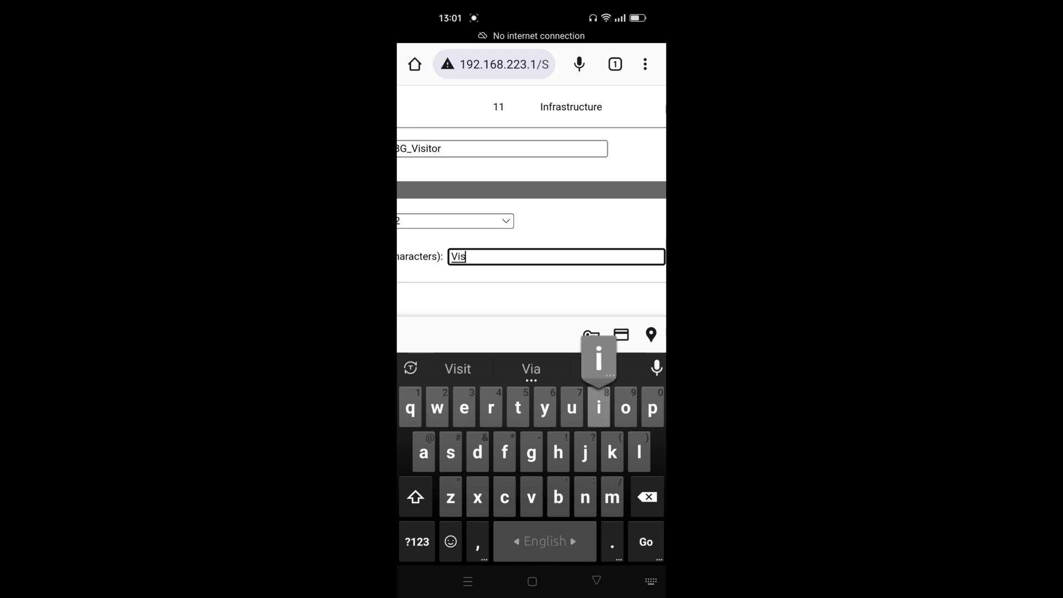
{"action": "left_click", "coordinate": [417, 541]}
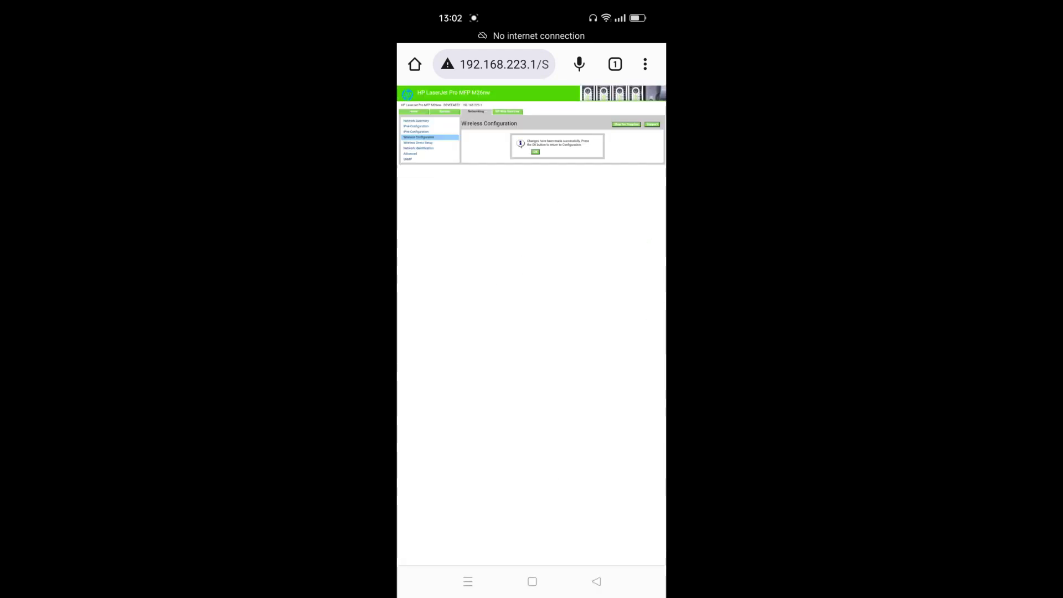